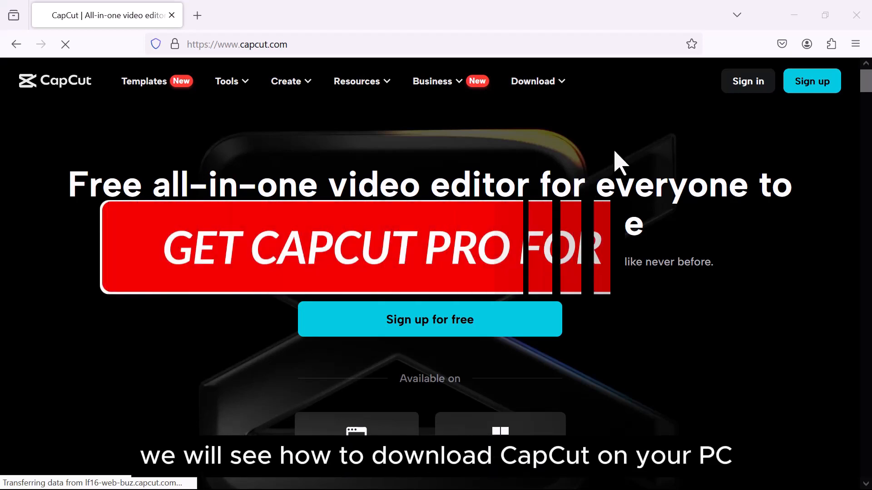
scroll(621, 162, down, 2)
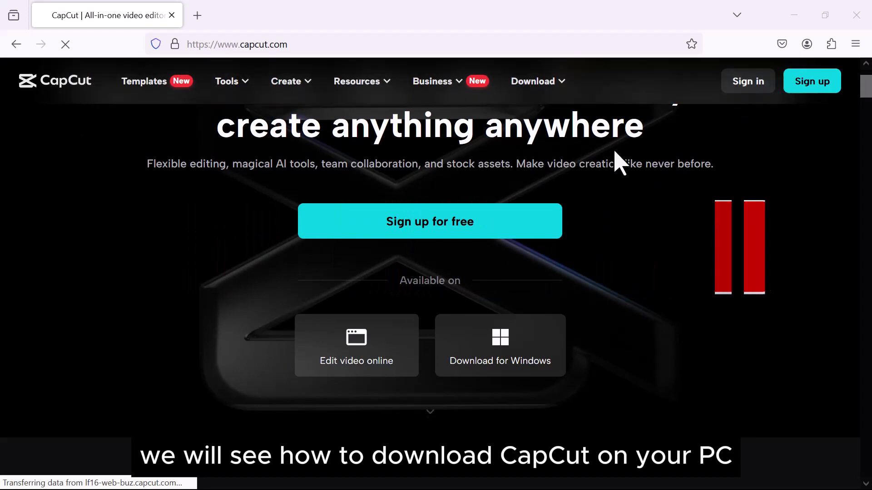
scroll(620, 162, down, 3)
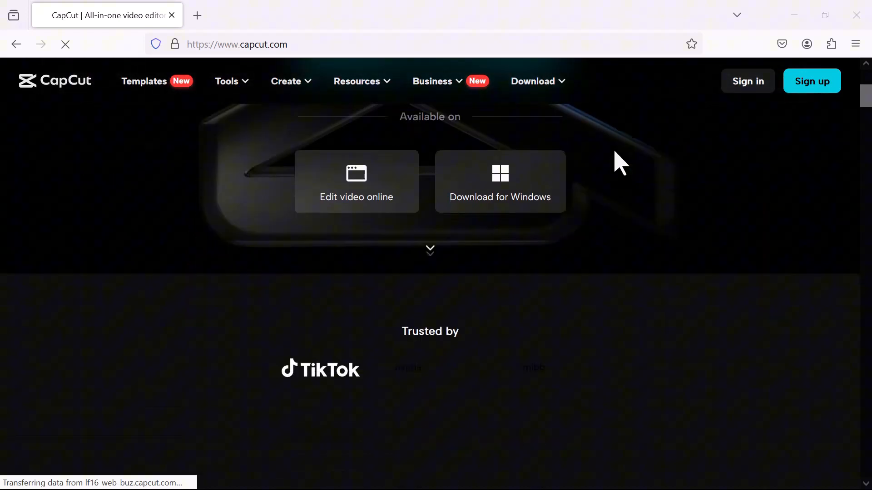
scroll(620, 162, down, 3)
scroll(620, 162, down, 2)
scroll(620, 162, down, 3)
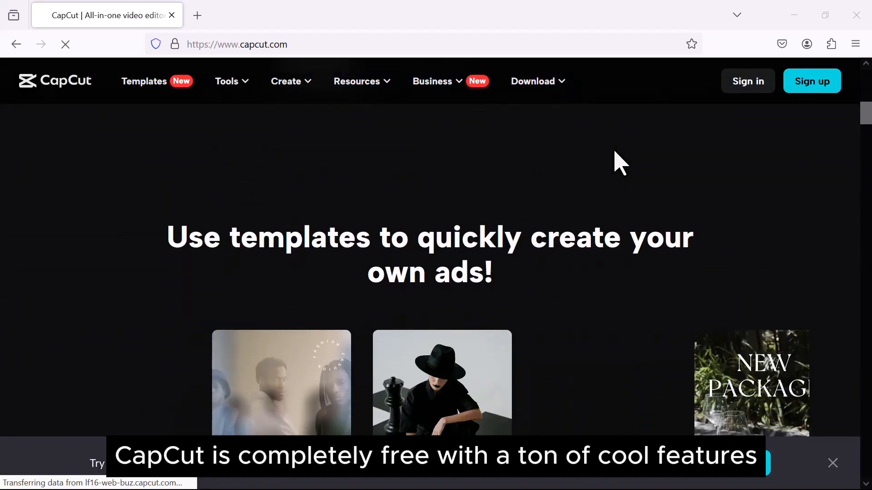
scroll(620, 163, down, 2)
scroll(620, 163, down, 1)
scroll(620, 162, down, 3)
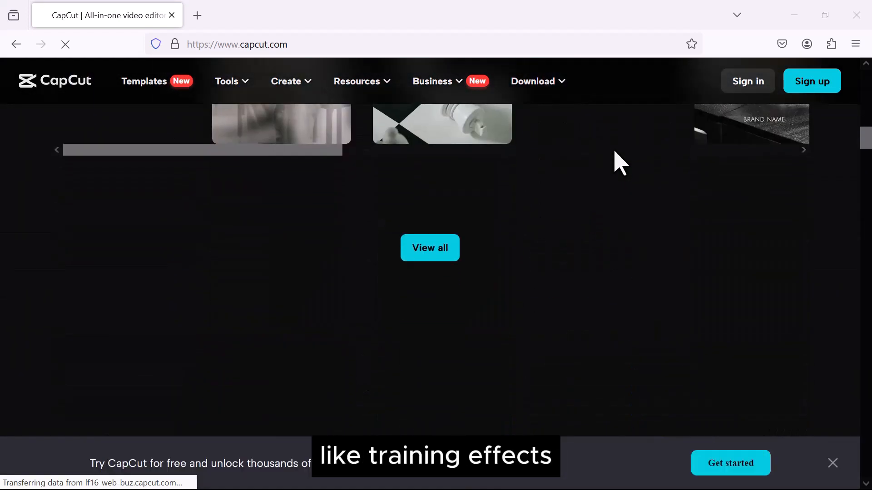
scroll(620, 163, down, 3)
scroll(620, 162, down, 1)
scroll(620, 163, down, 3)
scroll(619, 163, down, 3)
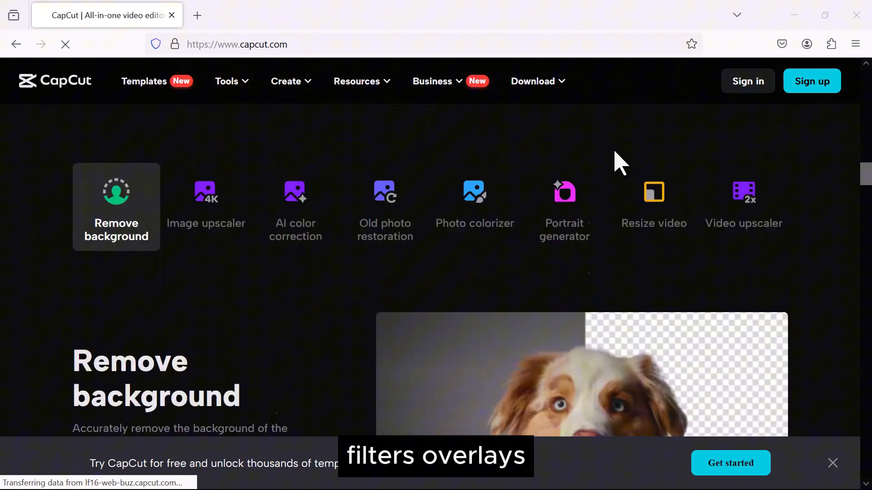
scroll(620, 162, down, 3)
scroll(620, 162, down, 2)
scroll(620, 163, down, 3)
scroll(621, 163, down, 3)
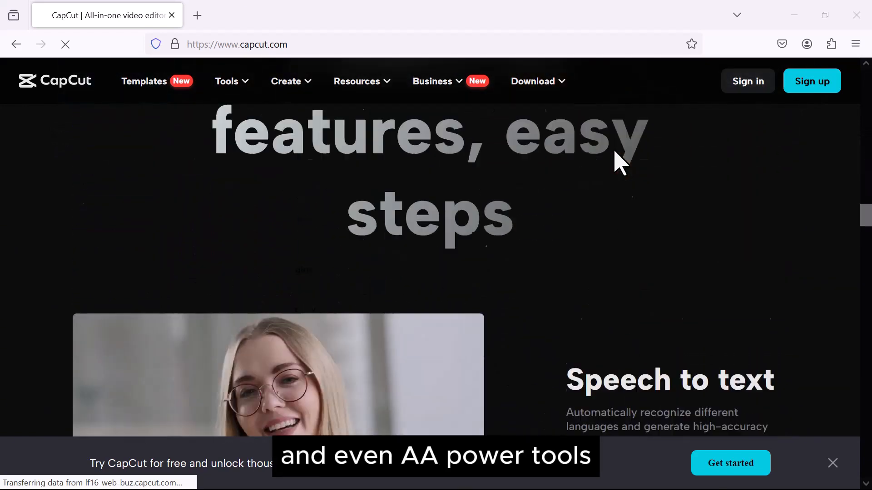
scroll(620, 162, down, 2)
scroll(620, 162, down, 2)
scroll(620, 162, down, 2)
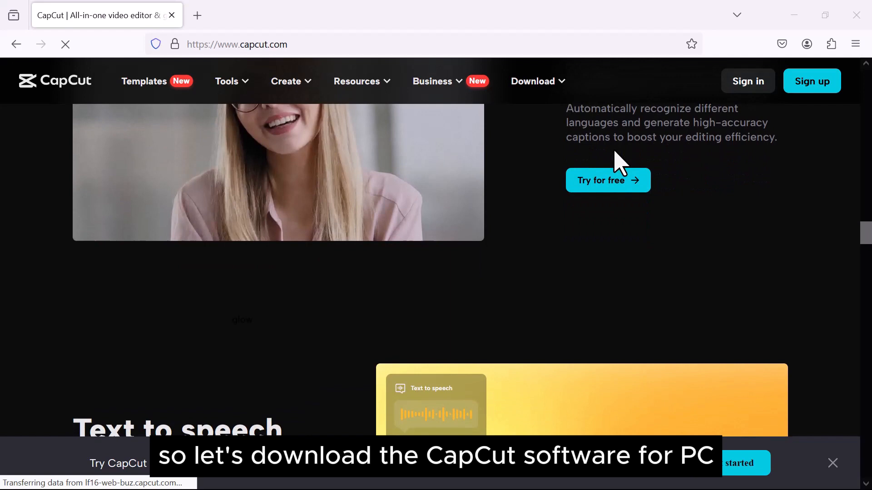
scroll(620, 162, up, 5)
scroll(620, 162, up, 3)
scroll(620, 162, up, 5)
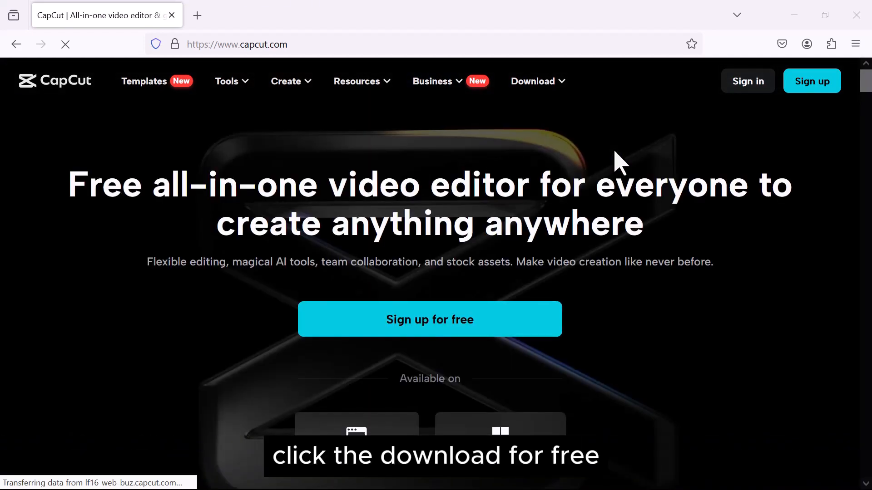
Download the CapCut installer for Windows from the capcut.com homepage.
click(500, 436)
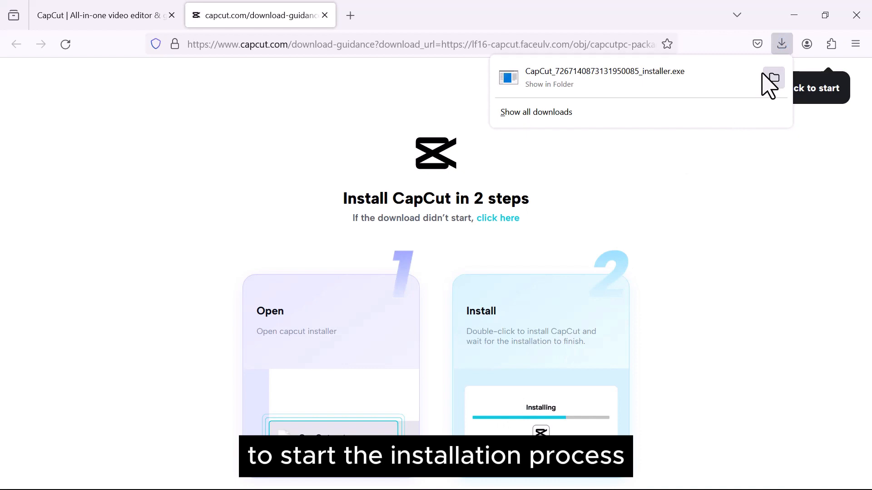
Launch the downloaded CapCut installer .exe from the browser downloads panel.
click(627, 75)
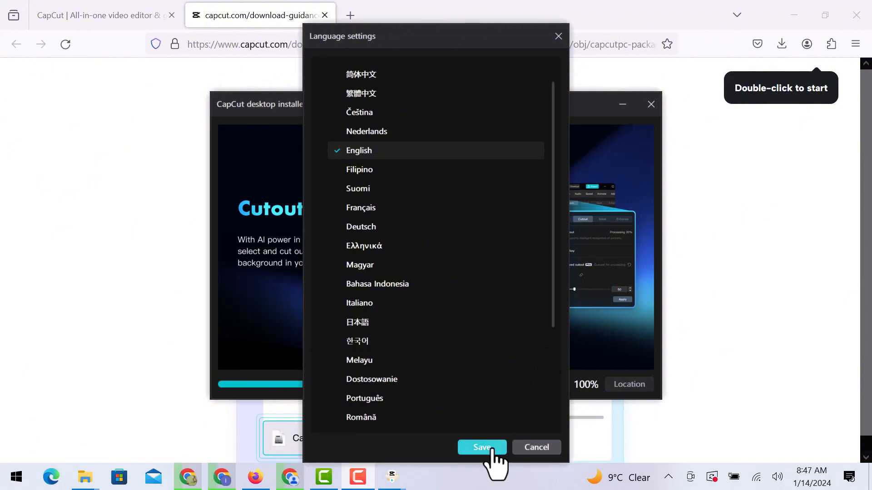
Save English as the language, confirm the environment test, and create a new project.
click(483, 448)
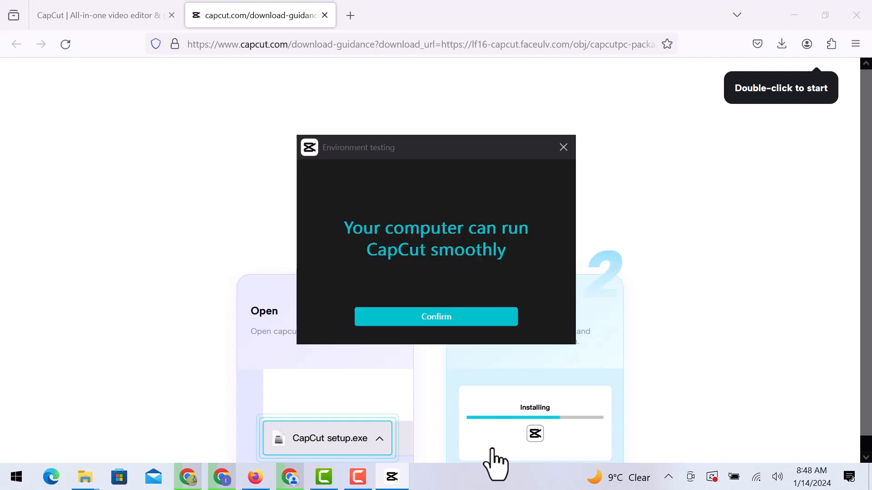
click(477, 317)
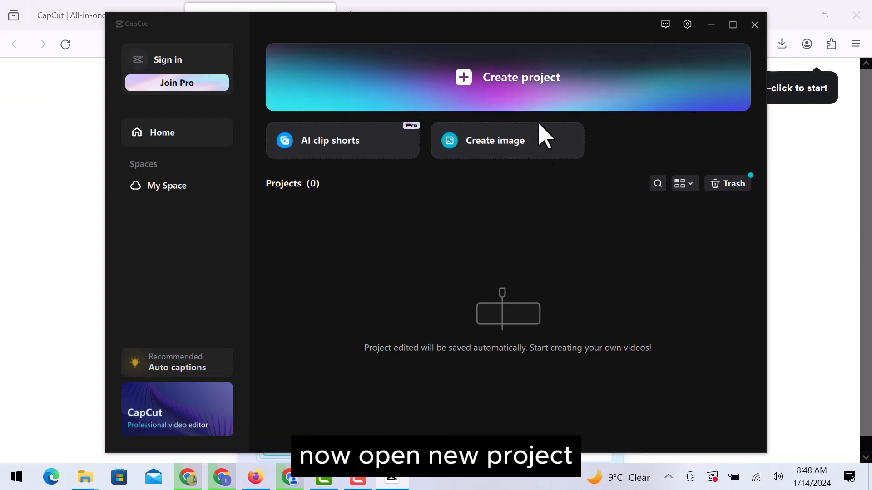
click(538, 96)
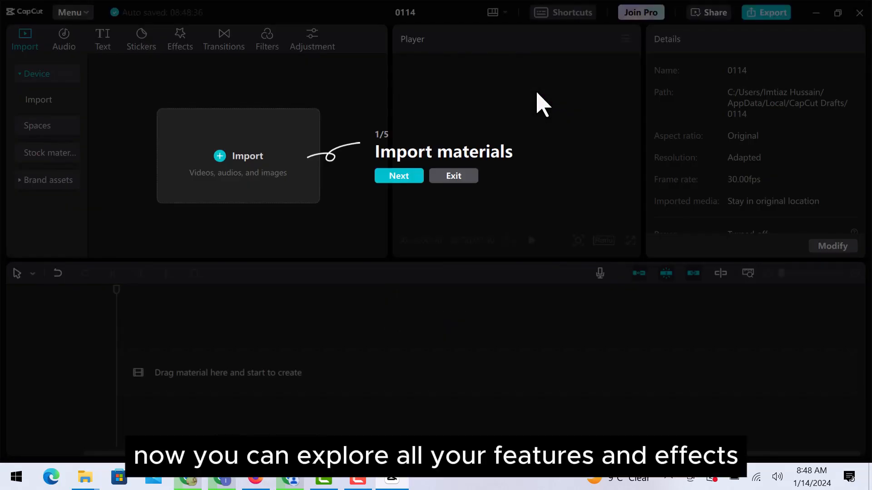
Exit the Import materials walkthrough, leaving the empty project editor ready.
click(453, 176)
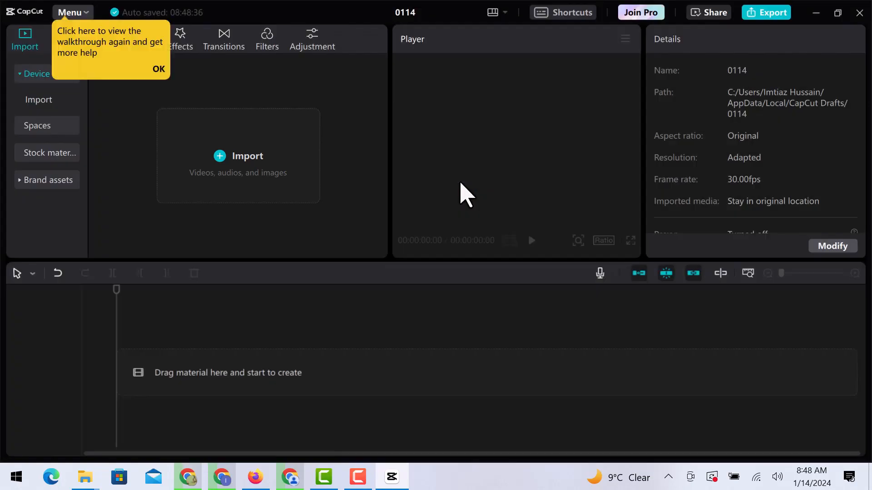